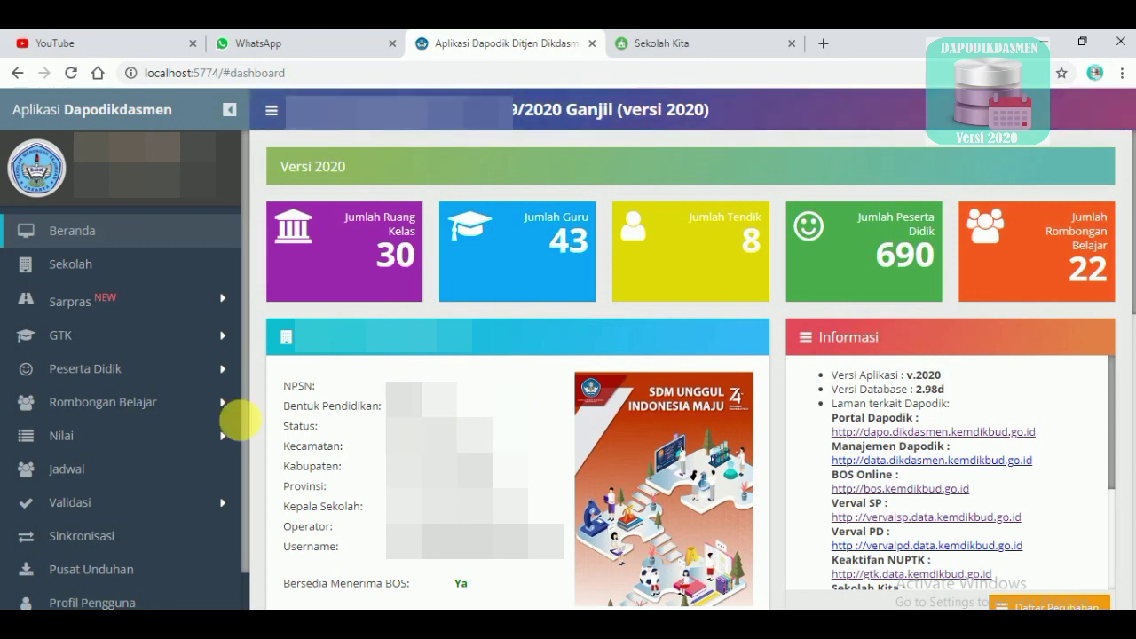
Open Validasi Lokal and list the 707 student warnings for empty Ganjil 2019 periodic data
left_click(124, 513)
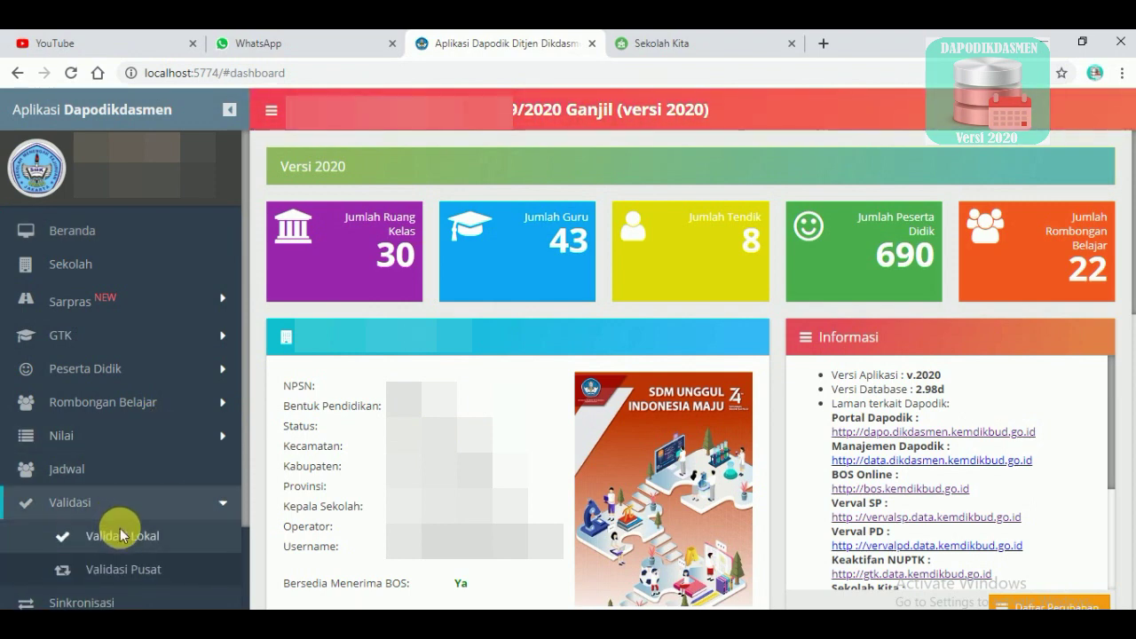
scroll(122, 519, "down", 2)
left_click(128, 456)
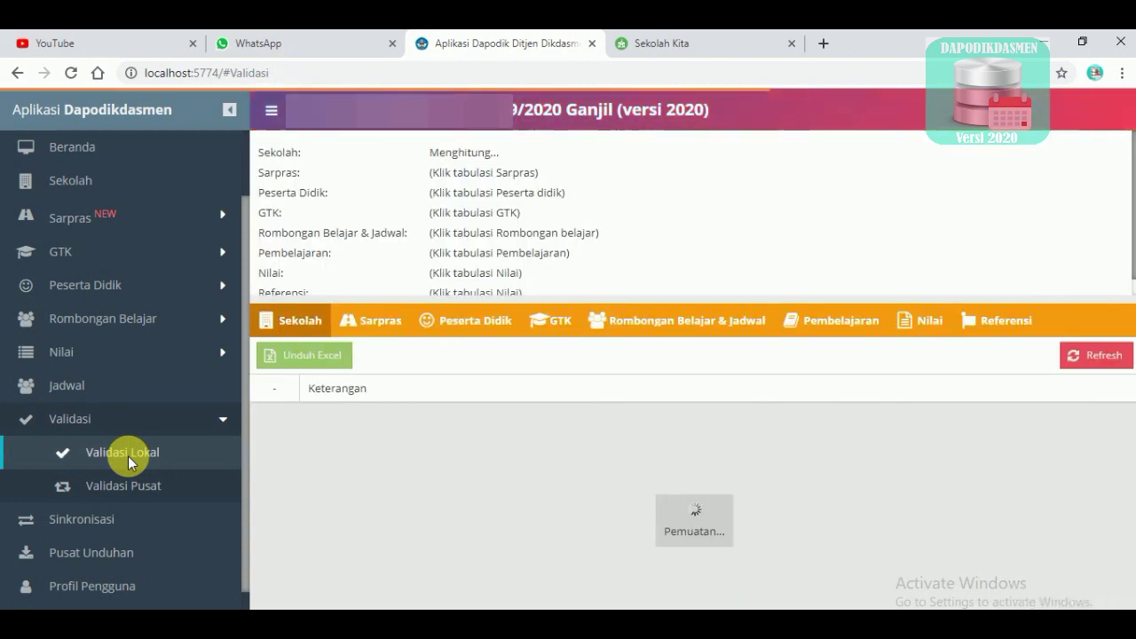
left_click(472, 328)
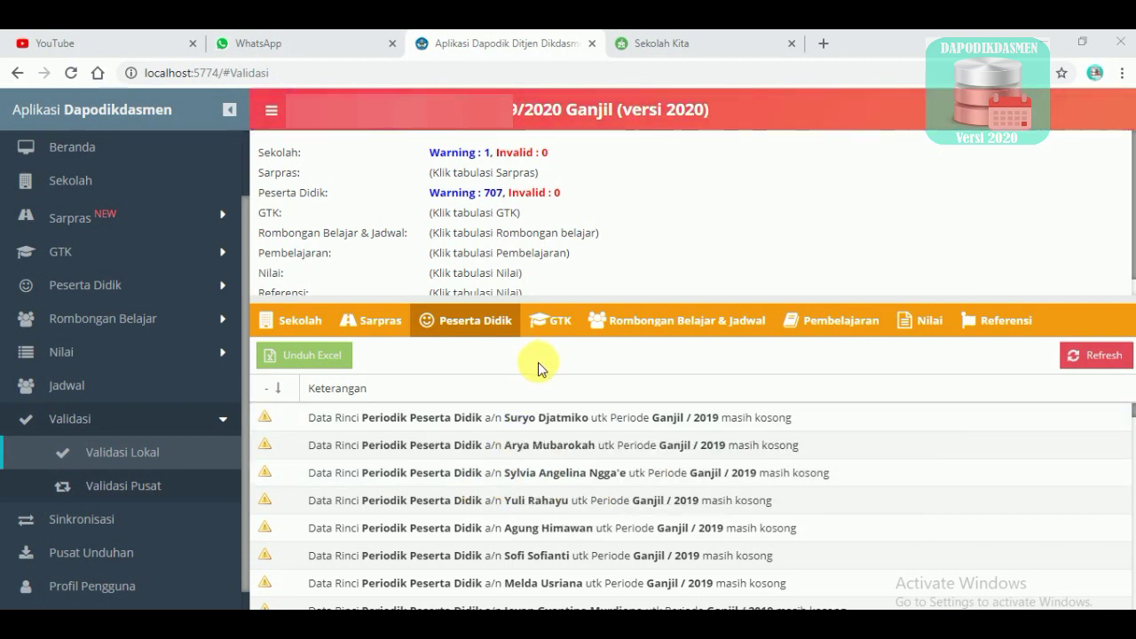
left_click(546, 420)
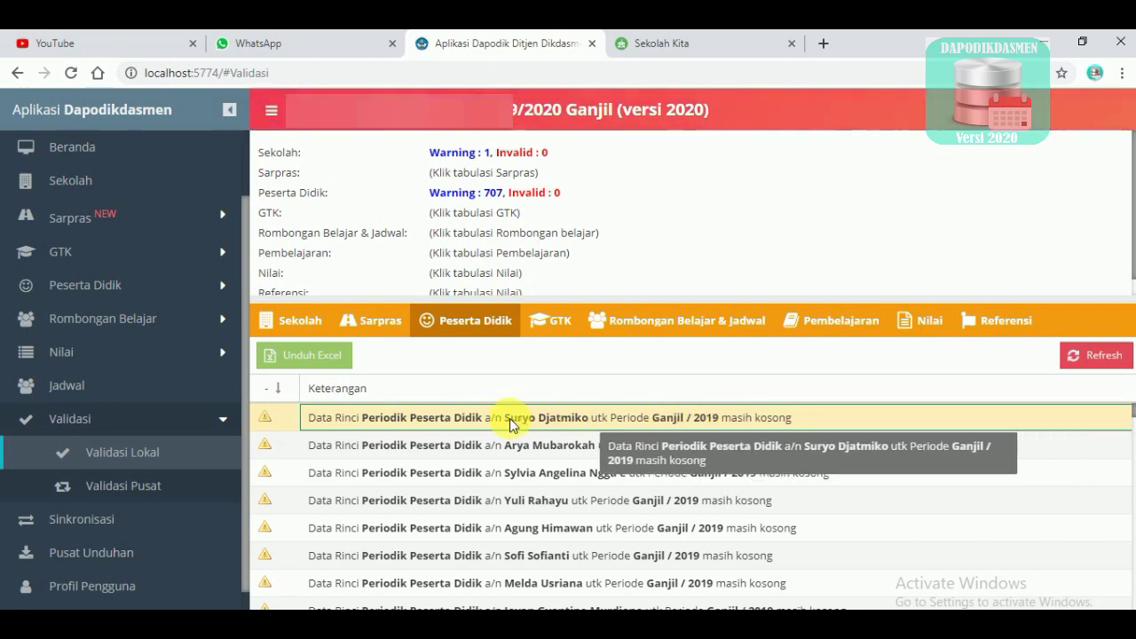
Search the student list for the flagged student's name and open their 2019/2020 Ganjil periodic form
left_click(100, 285)
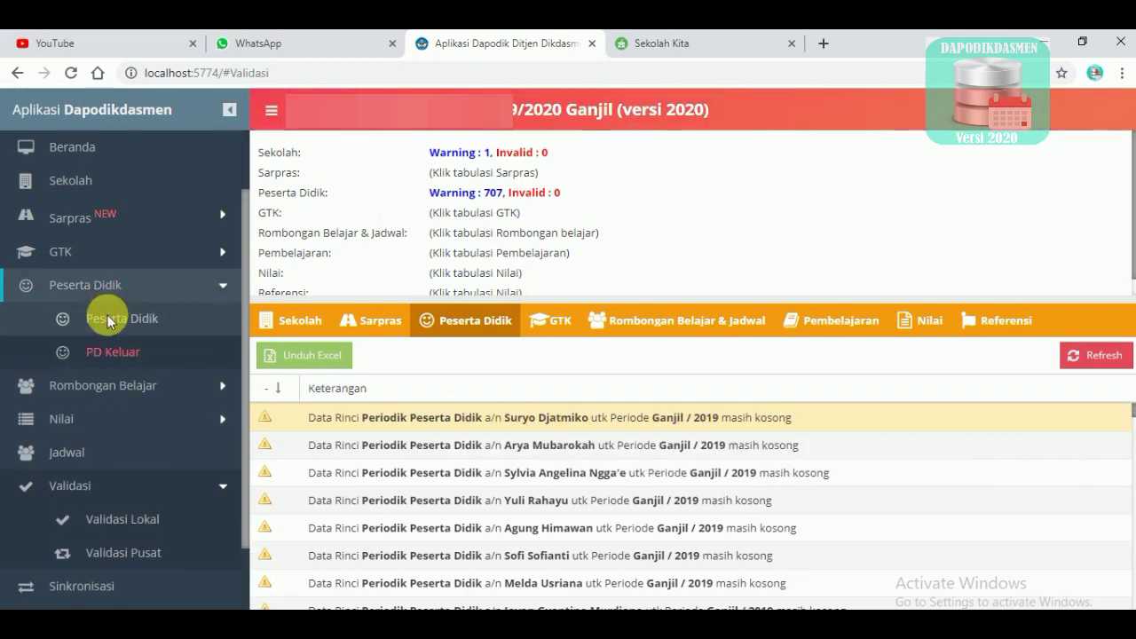
left_click(108, 317)
left_click(578, 448)
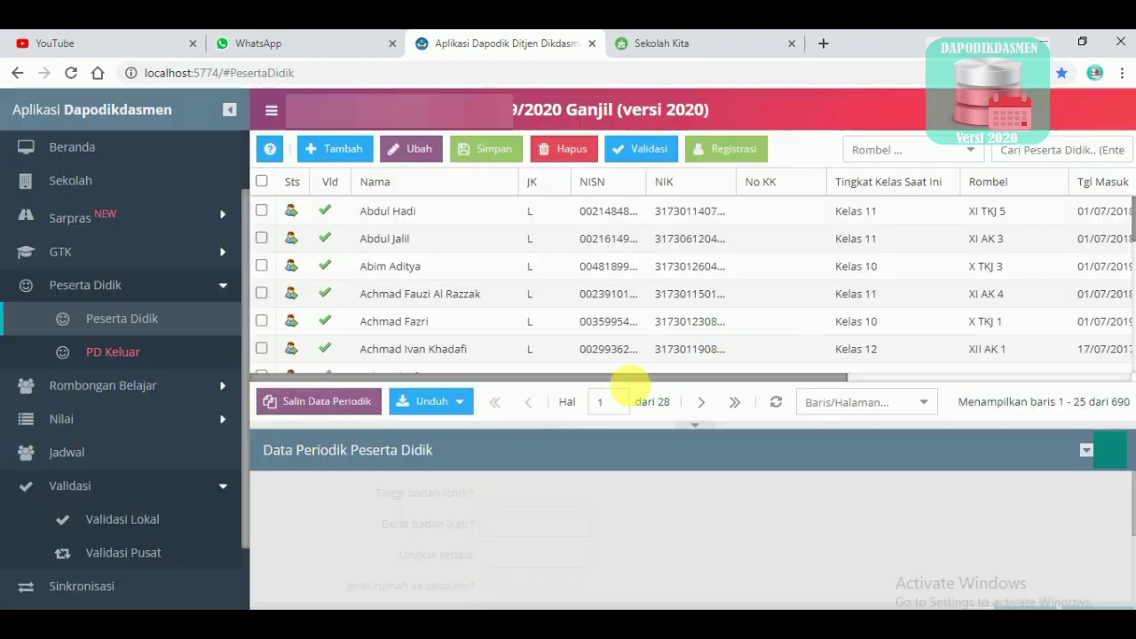
left_click(1052, 151)
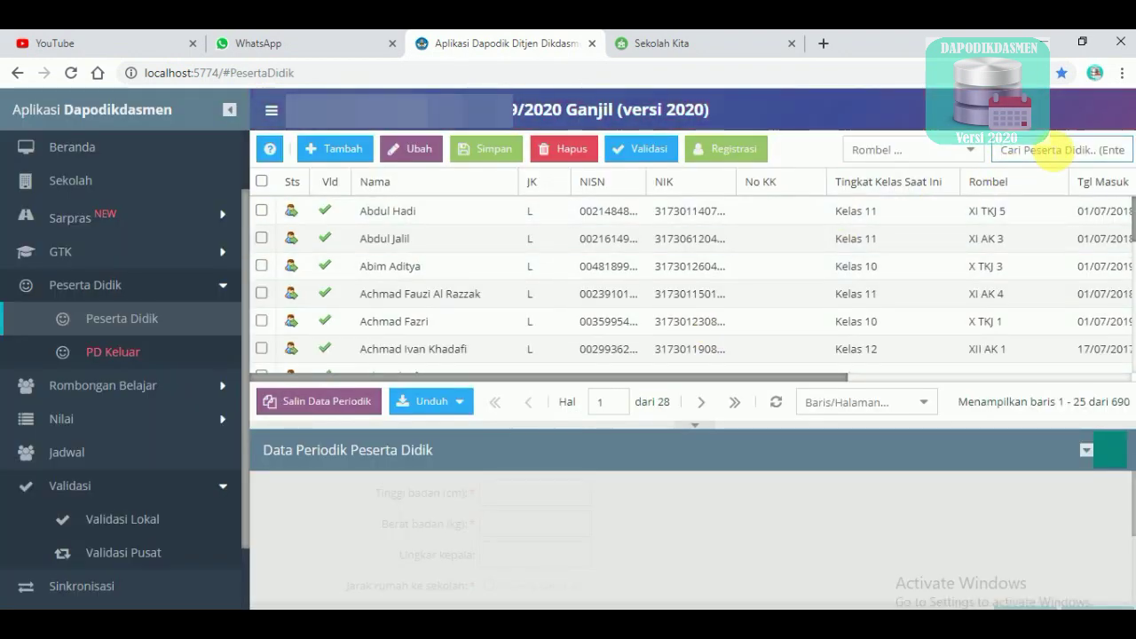
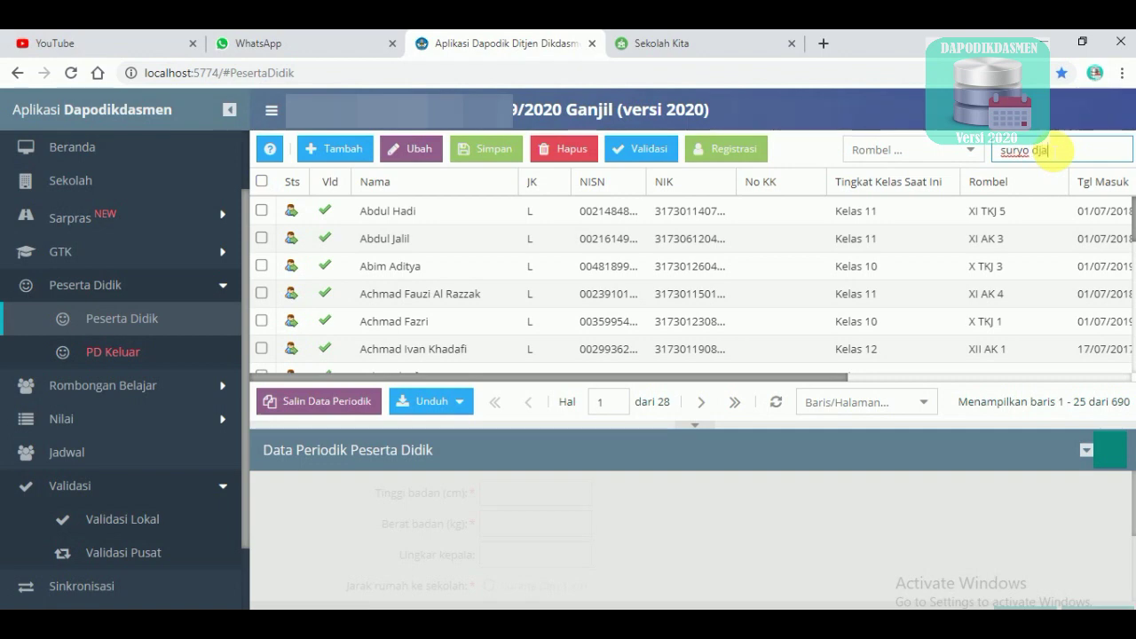
key("Return")
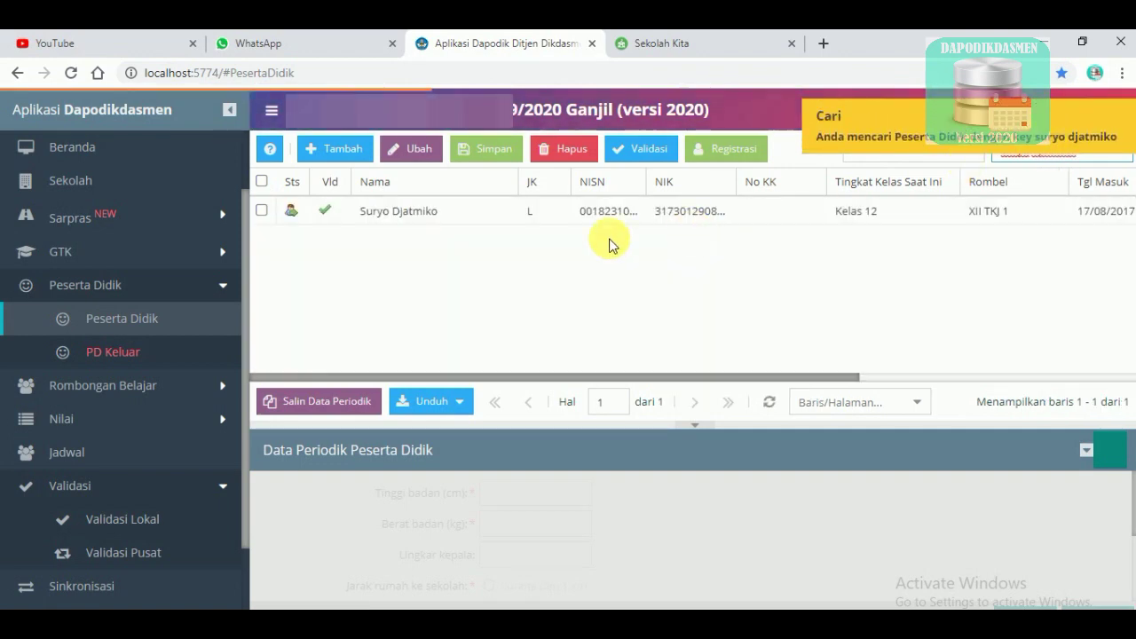
left_click(466, 213)
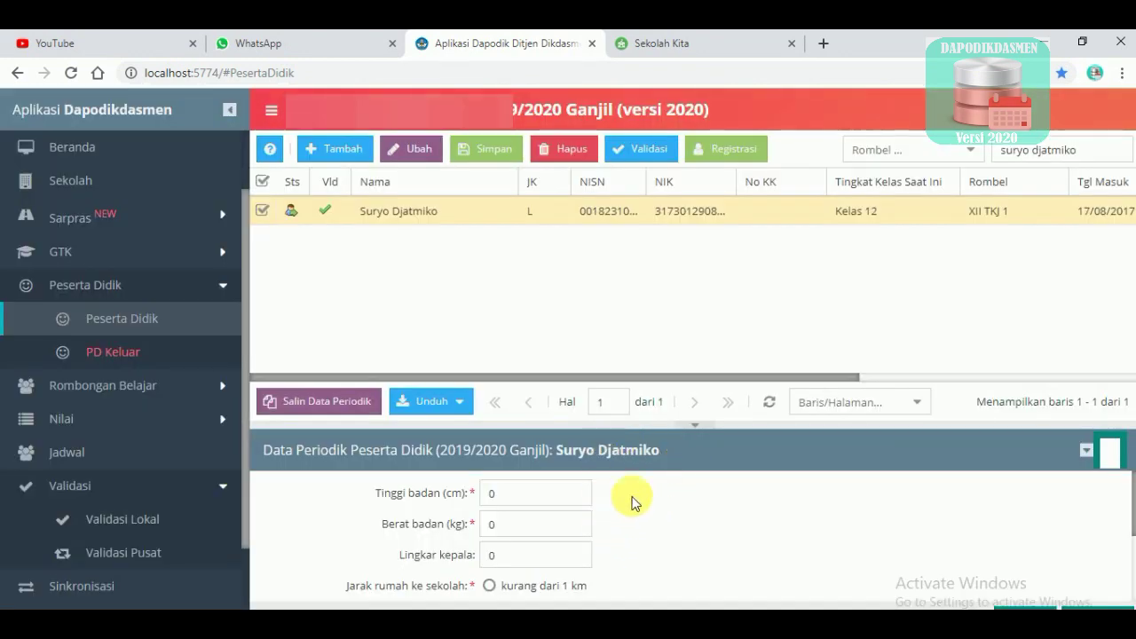
Enter height 170 cm and weight 55 kg in the student's periodic form
left_click_drag(733, 424, 742, 346)
left_click(539, 411)
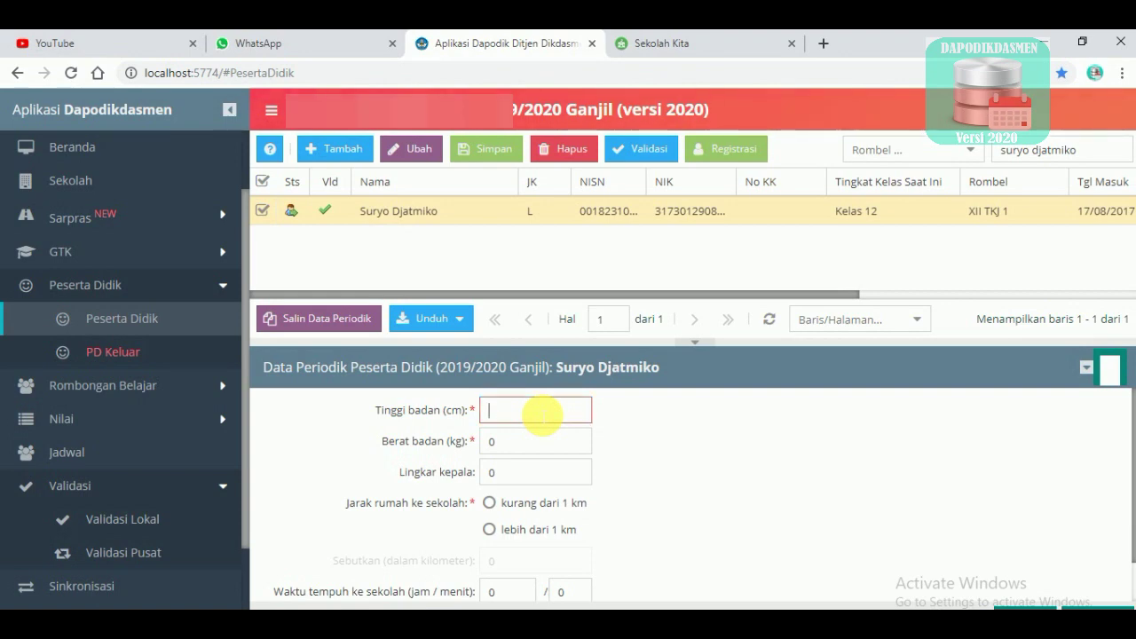
type("170")
key("Tab")
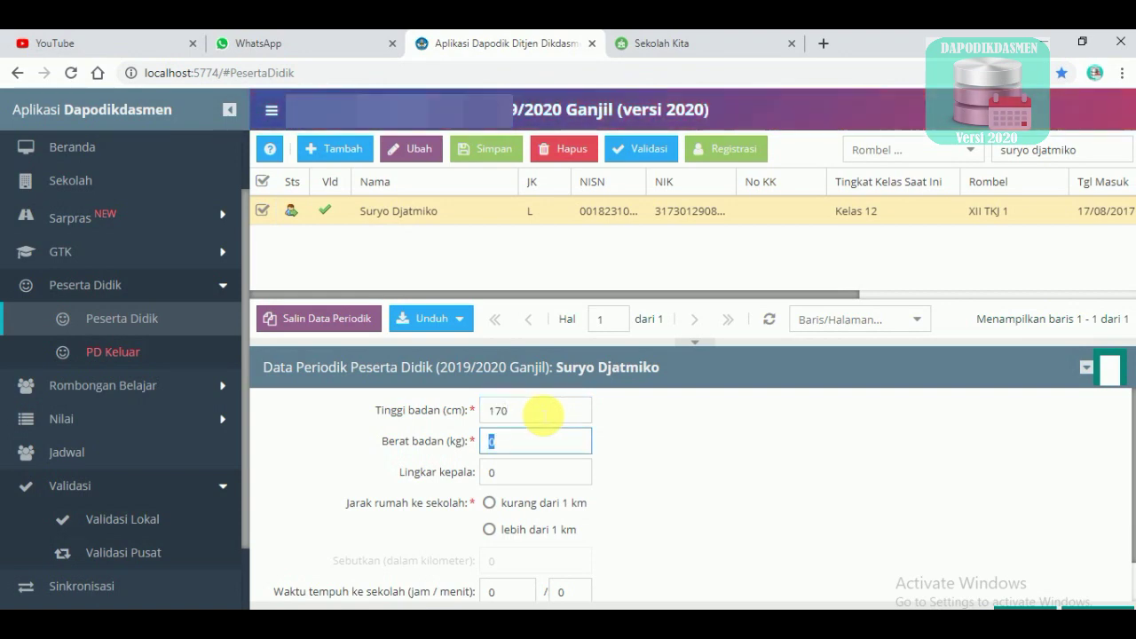
type("55")
key("Tab")
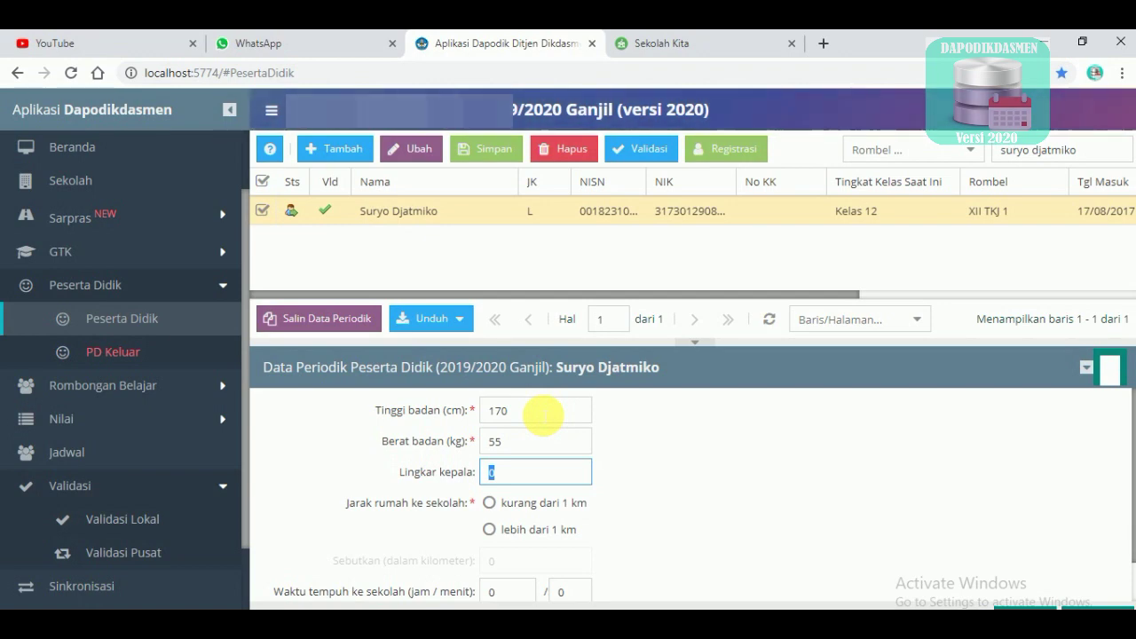
Enter head circumference 56 and a home distance of more than 1 km, specifically 4 km
type("56")
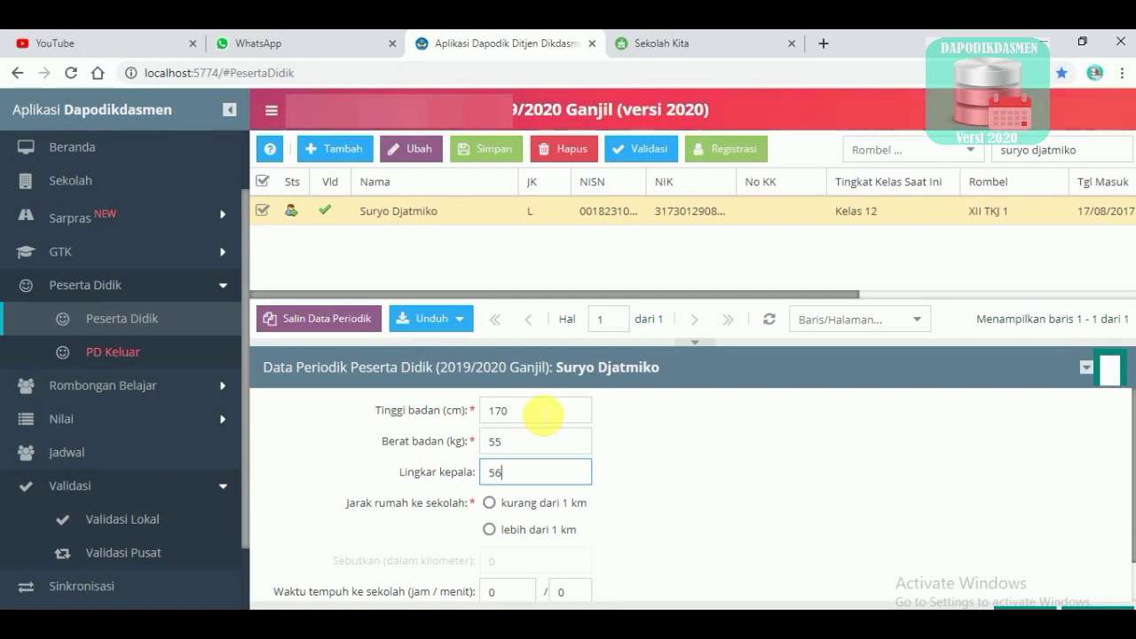
scroll(697, 466, "down", 1)
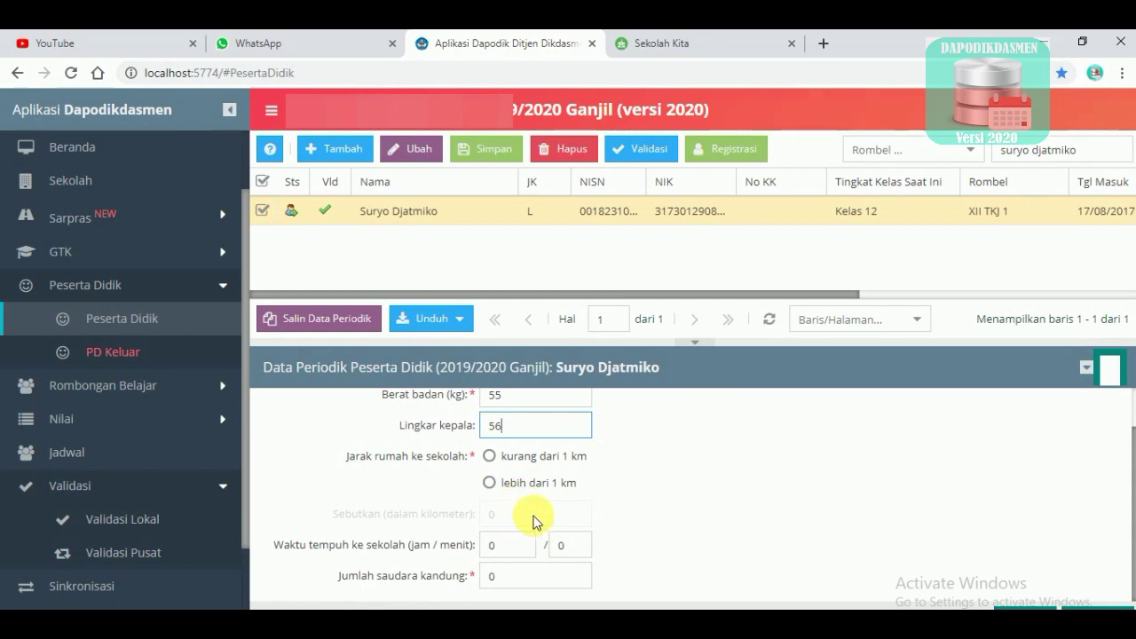
left_click(489, 483)
left_click(511, 514)
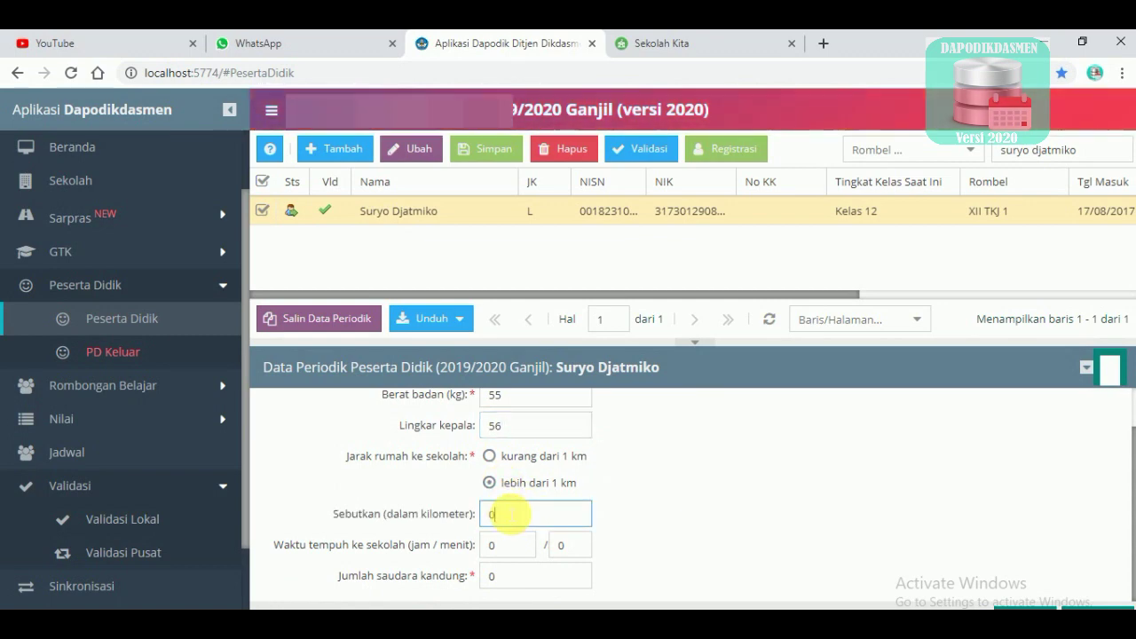
type("4")
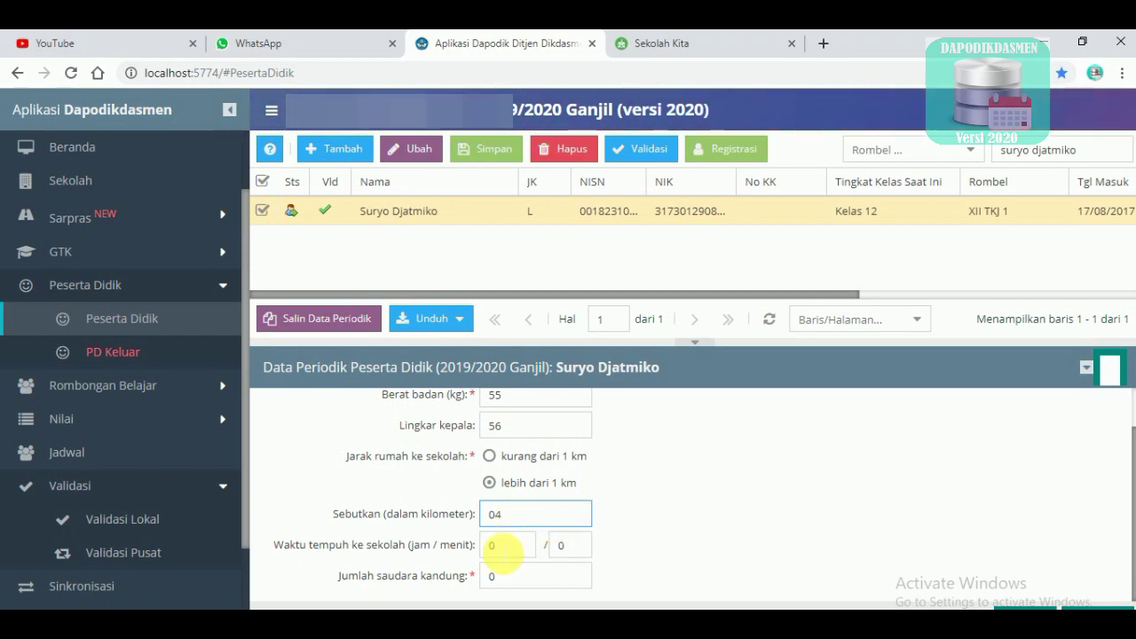
Set travel time to 30 minutes and siblings to 0, save, and reopen local validation
left_click(511, 547)
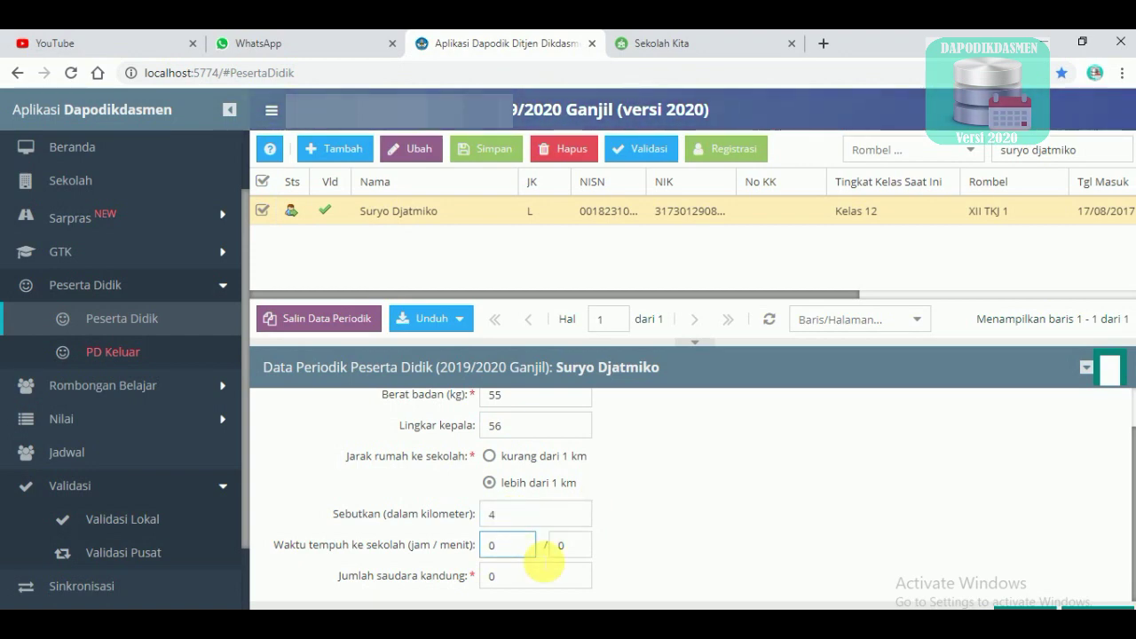
left_click(573, 552)
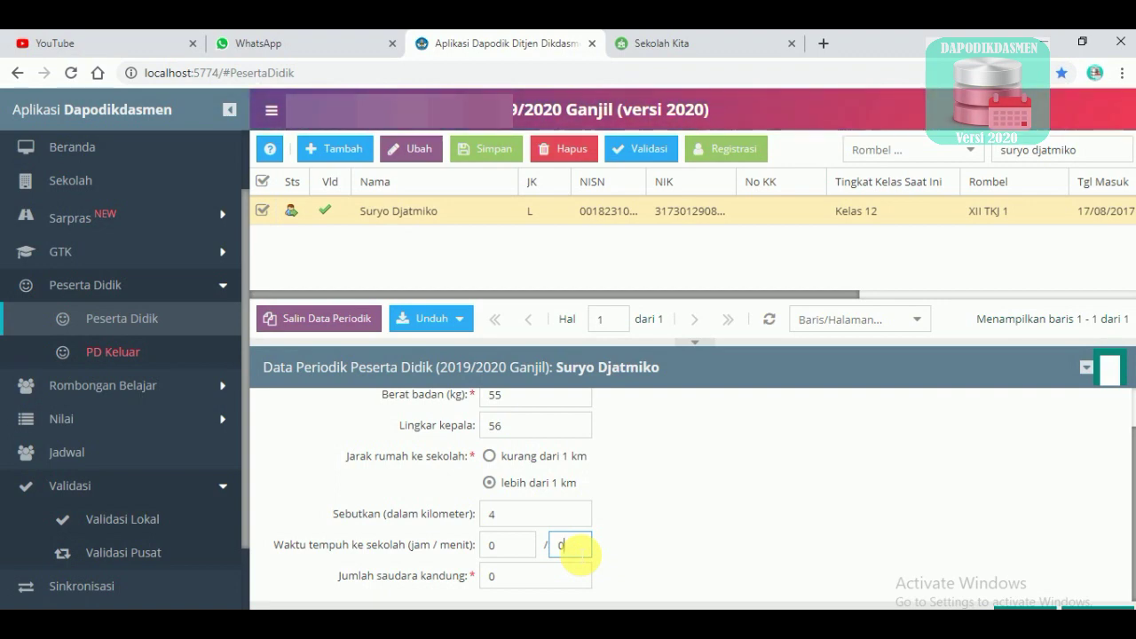
type("30")
left_click(536, 581)
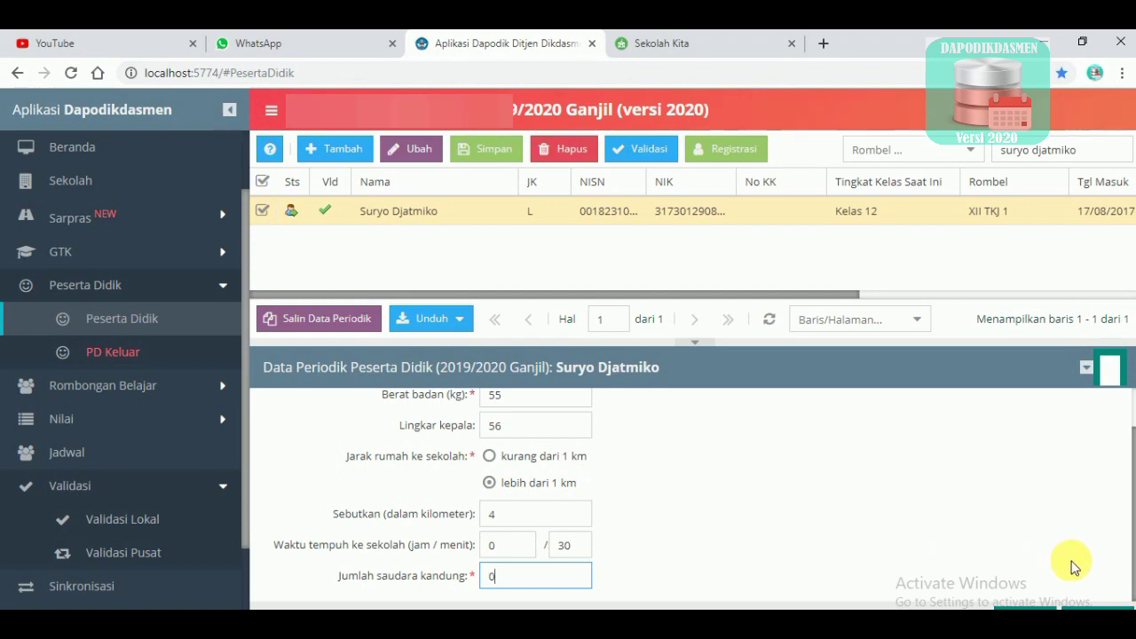
left_click(1094, 602)
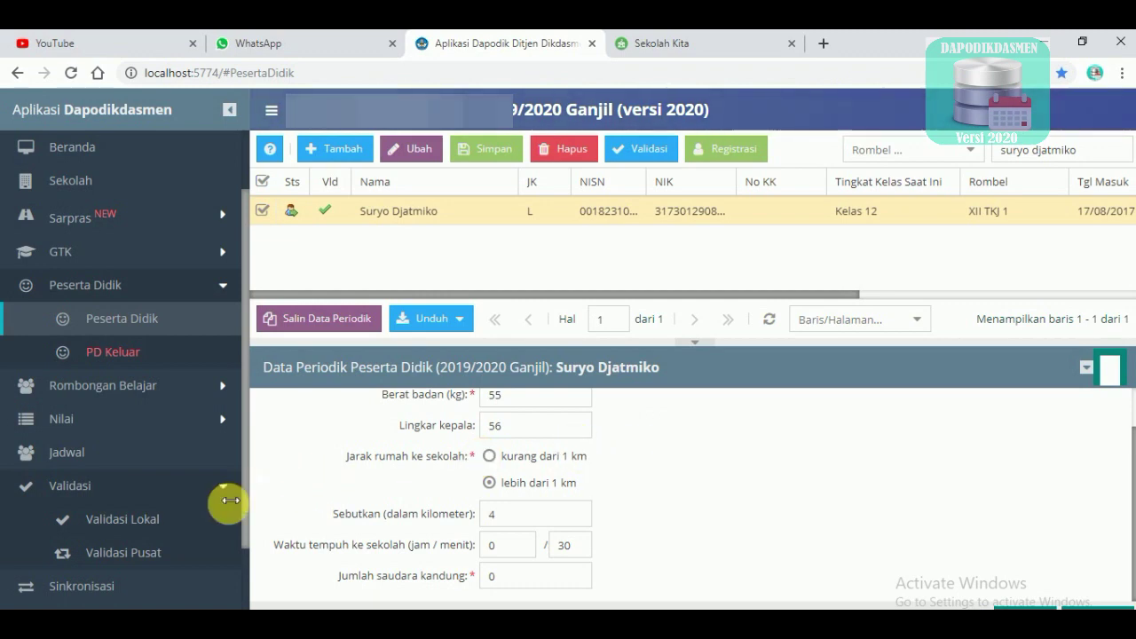
left_click(158, 516)
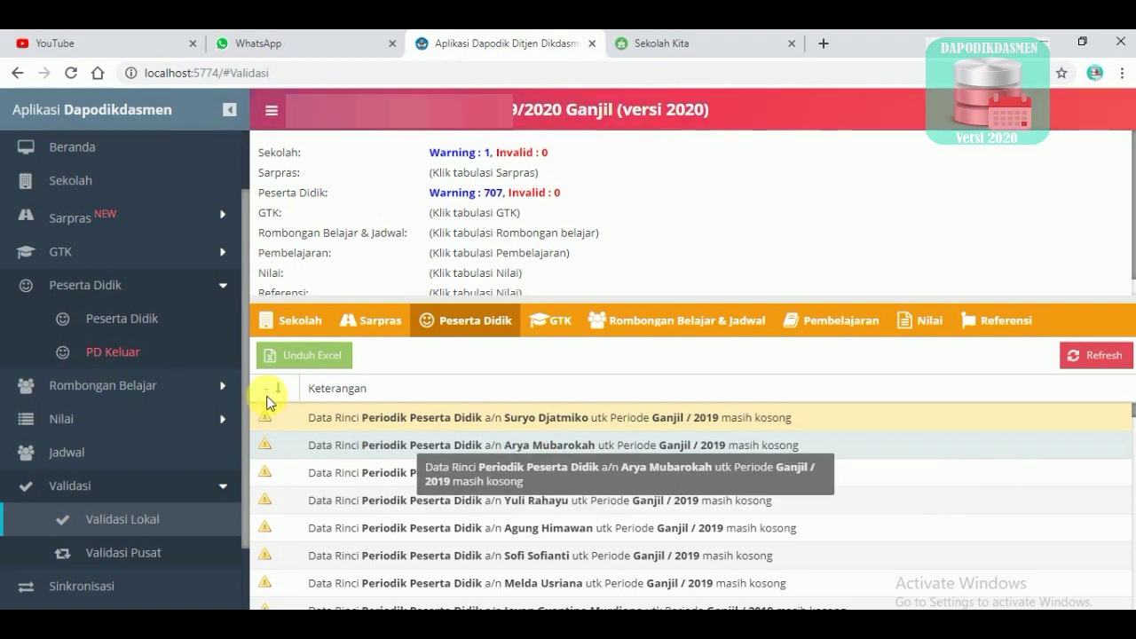
Search the second flagged student's name in the student list and open their Ganjil periodic form
left_click(99, 316)
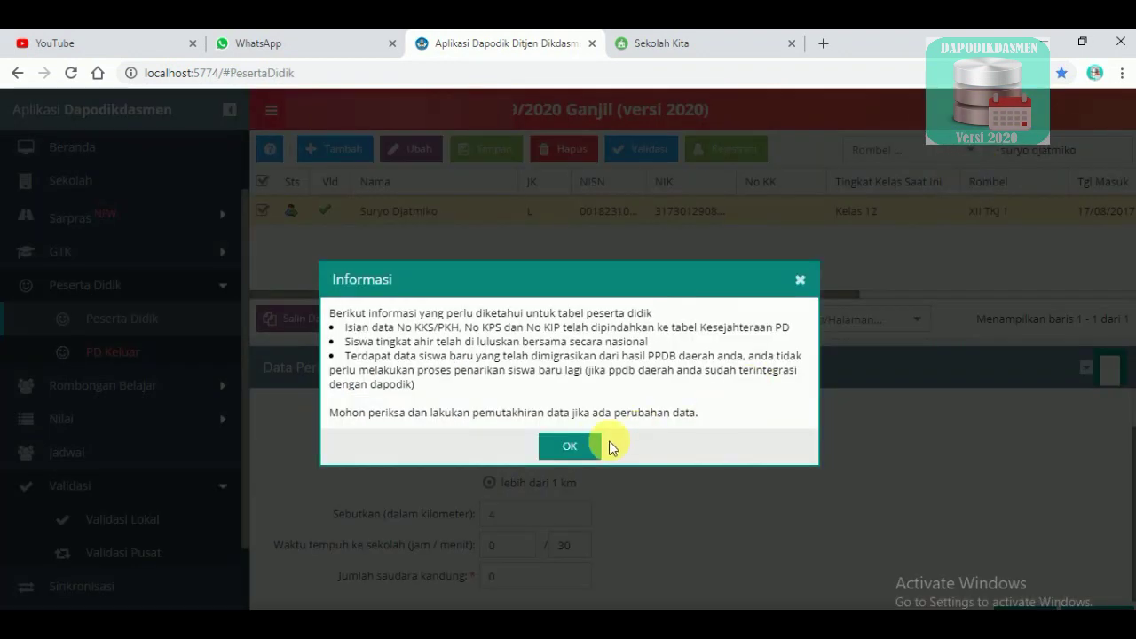
left_click(609, 449)
left_click_drag(1001, 151, 1075, 151)
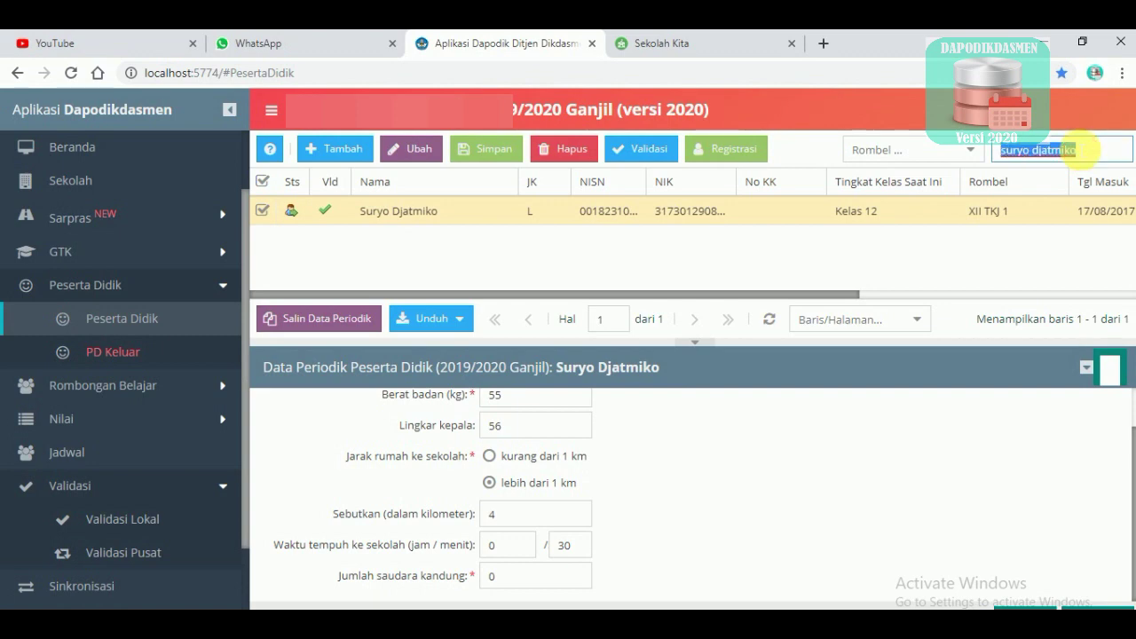
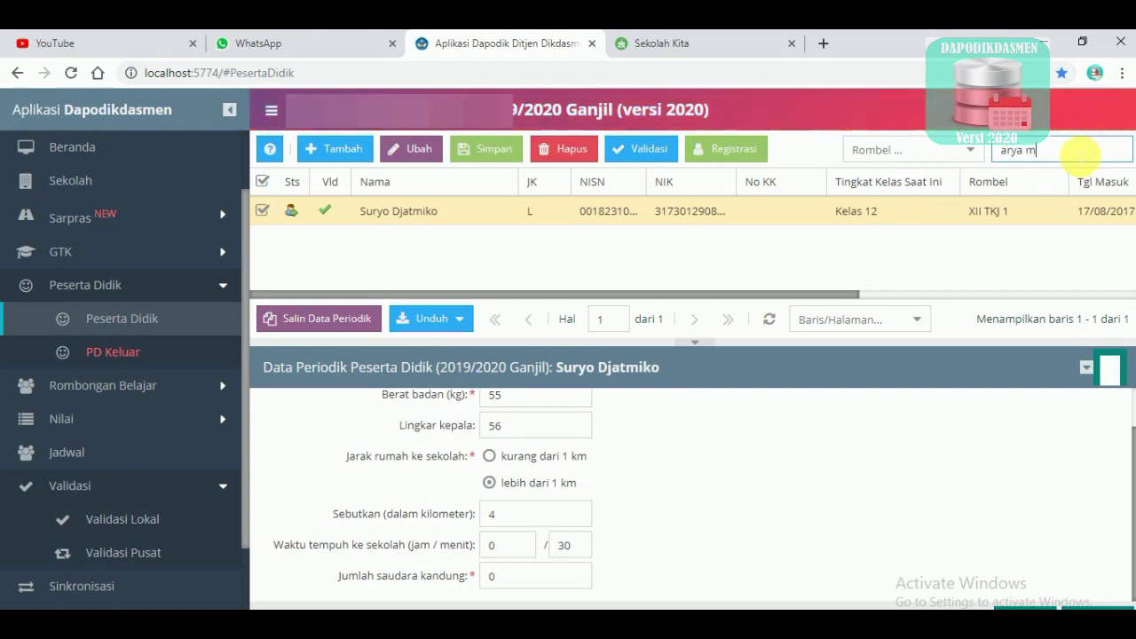
key("Return")
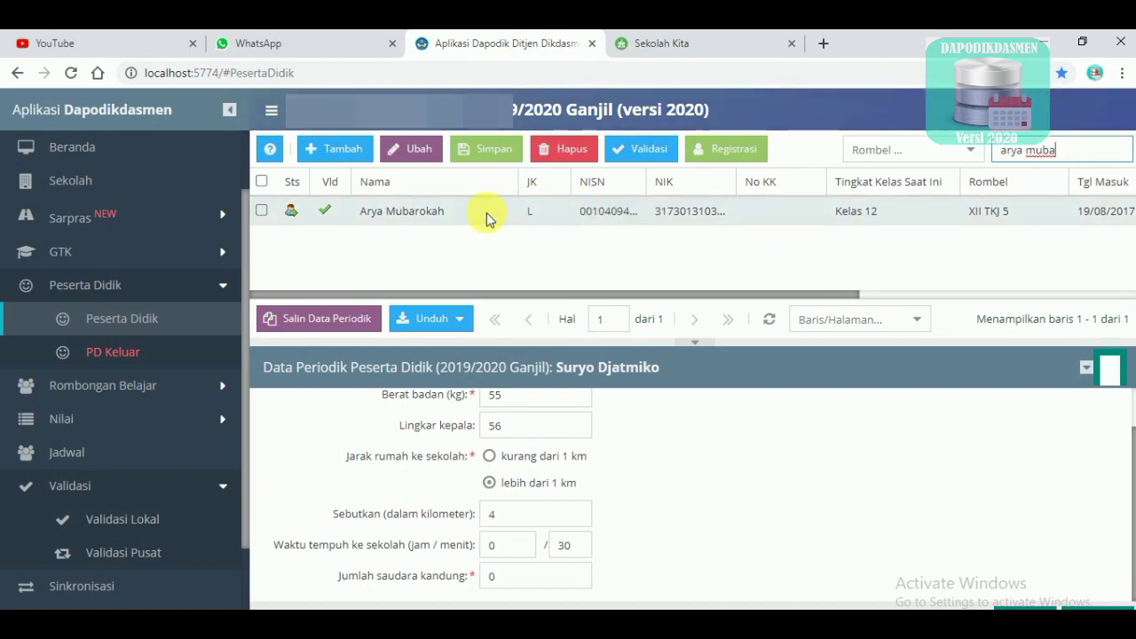
left_click(486, 213)
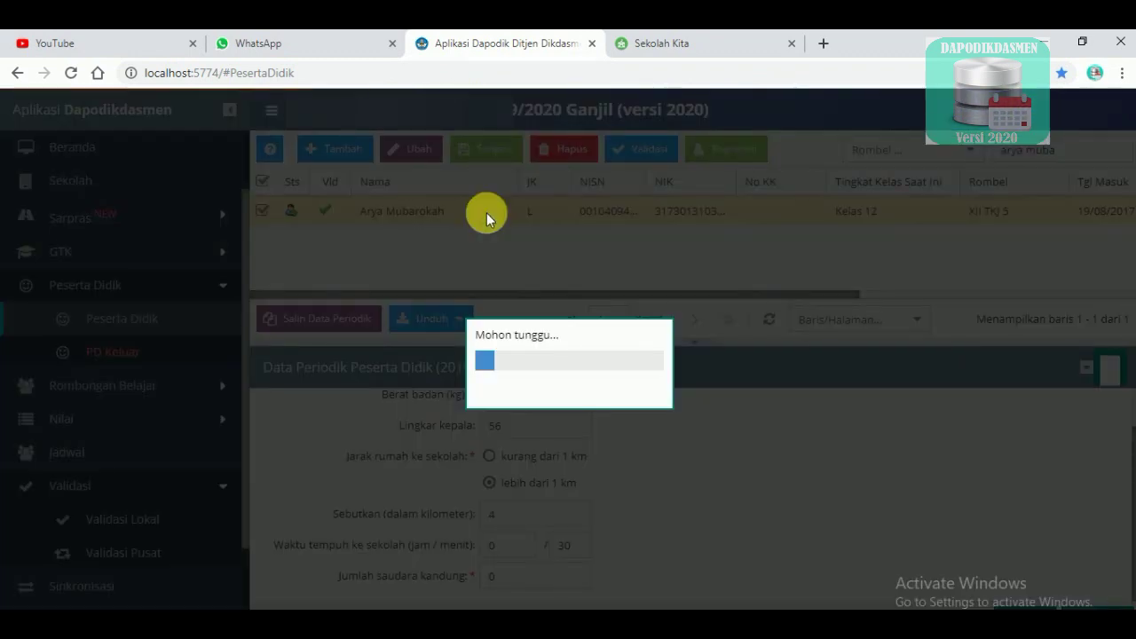
scroll(555, 426, "up", 1)
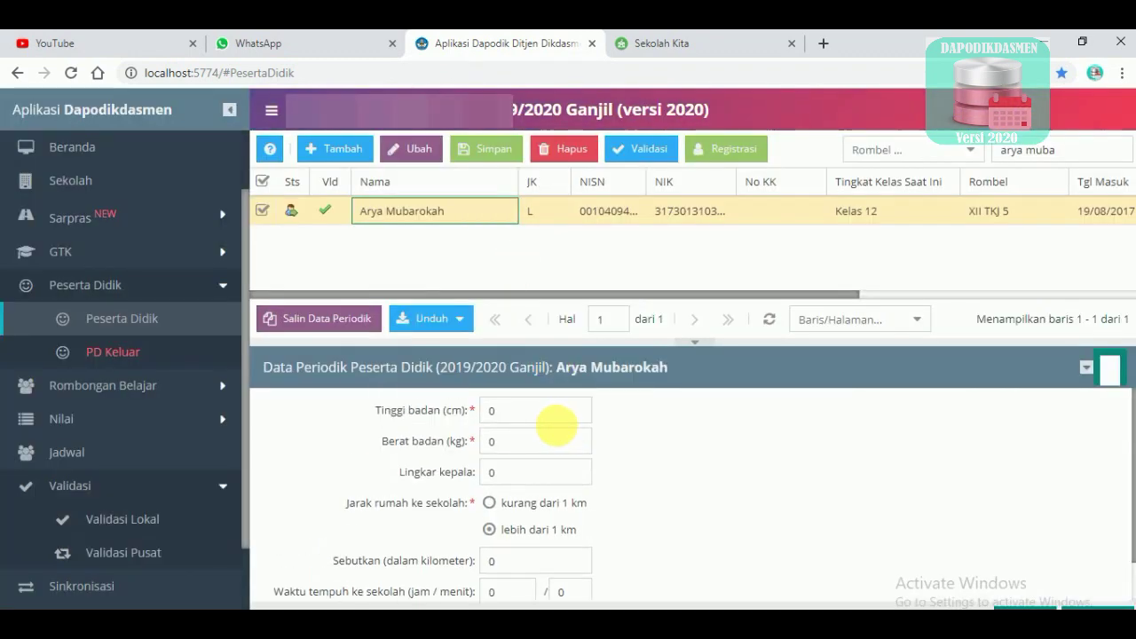
Enter height 165 cm, weight 60 kg and head circumference 56
left_click(550, 420)
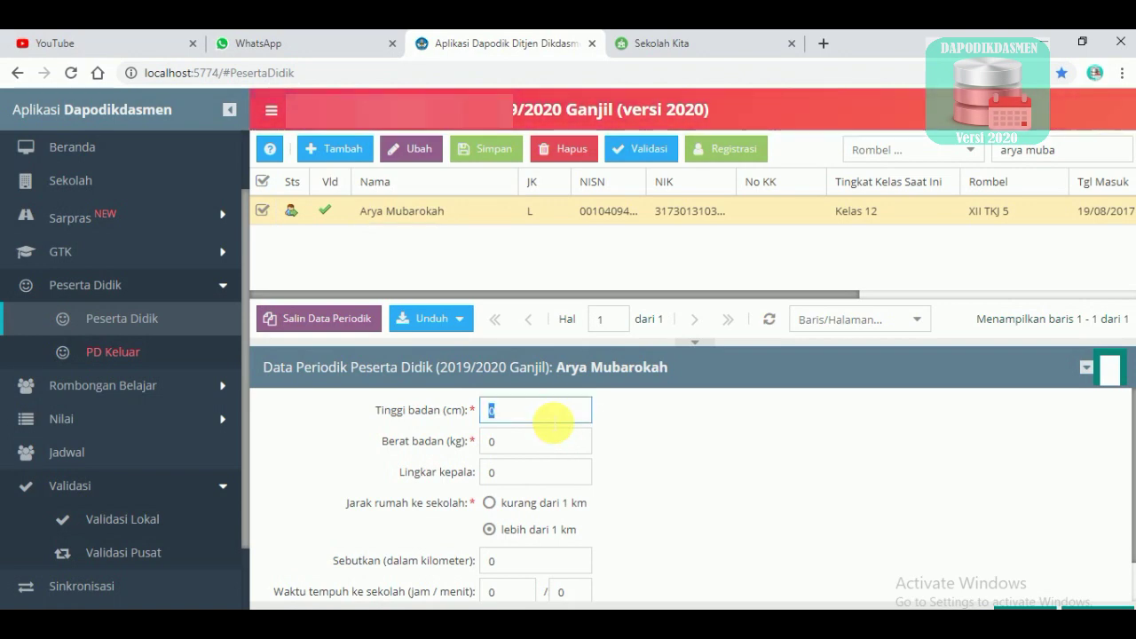
type("165")
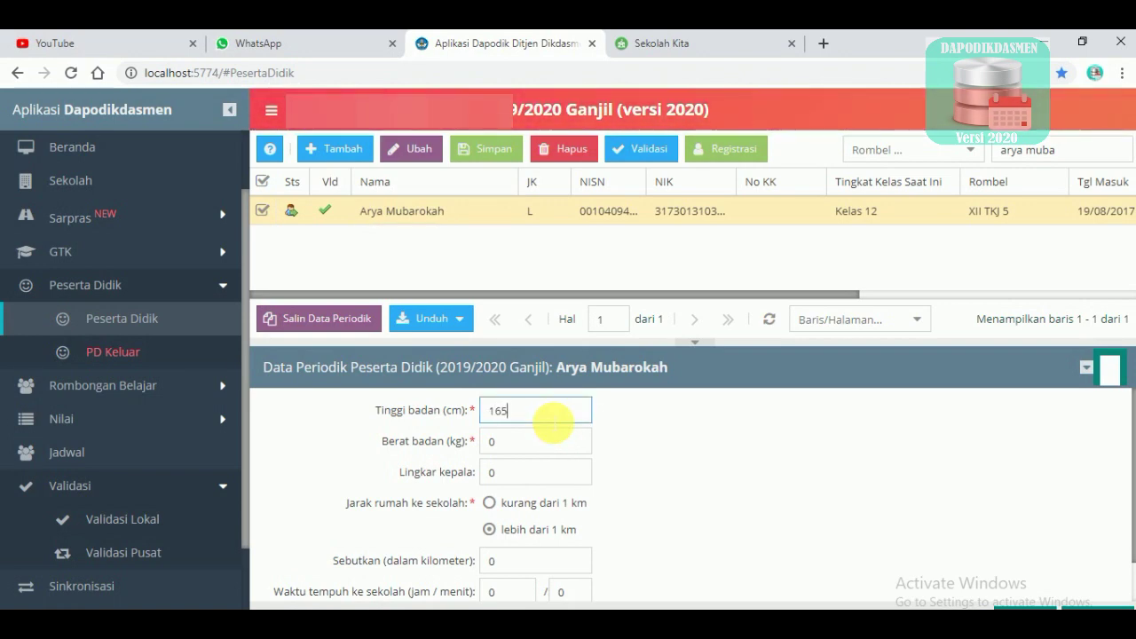
key("Tab")
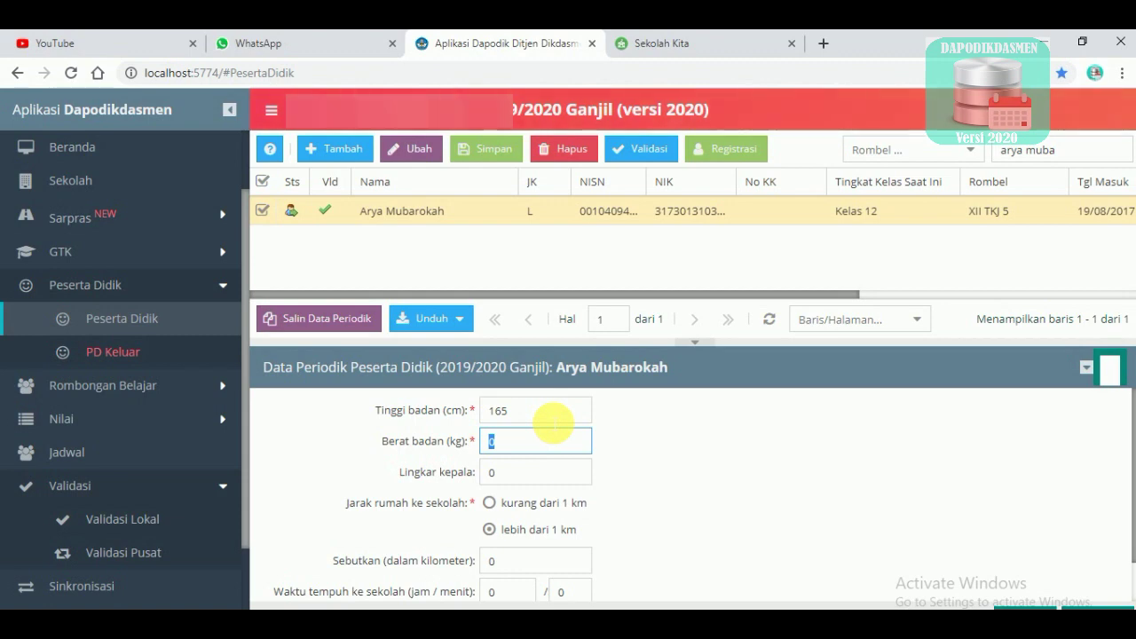
type("6")
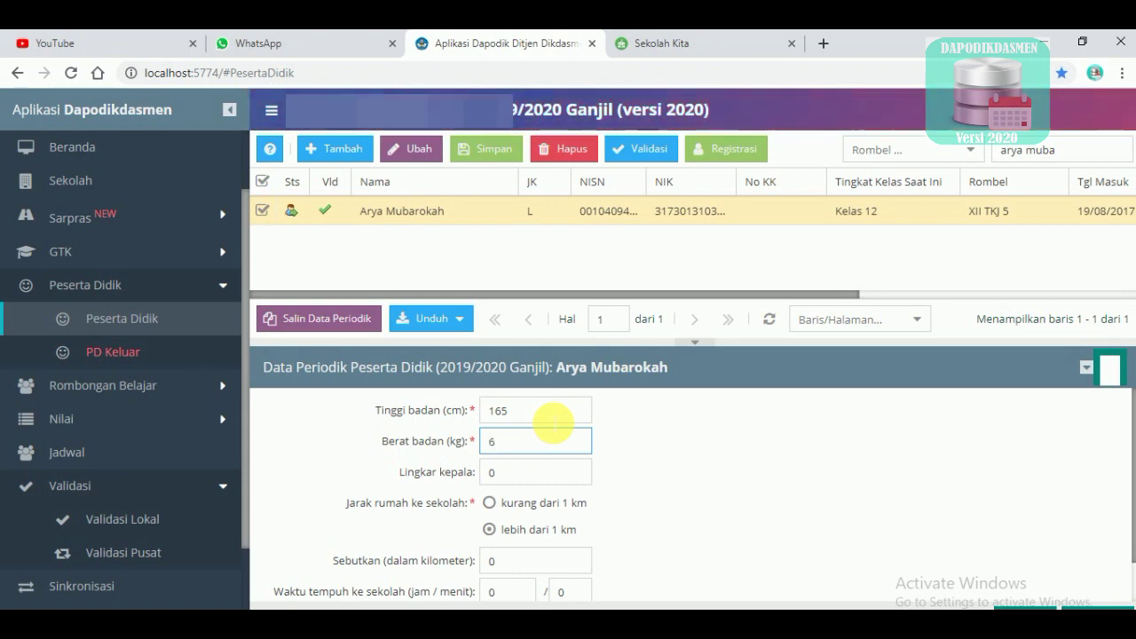
type("0")
key("Tab")
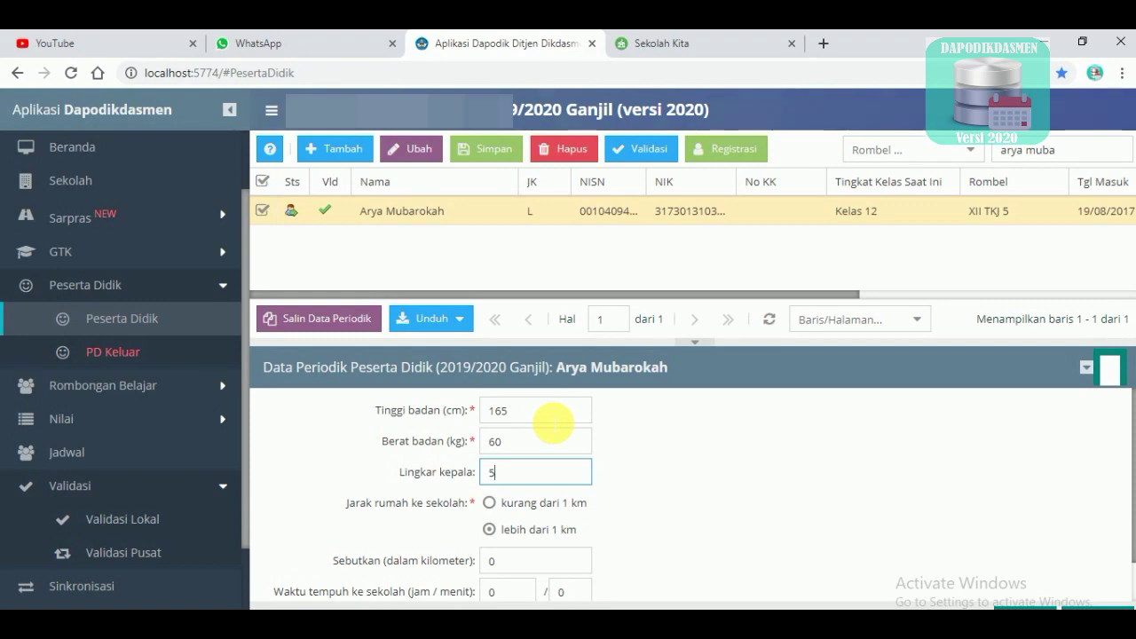
type("56")
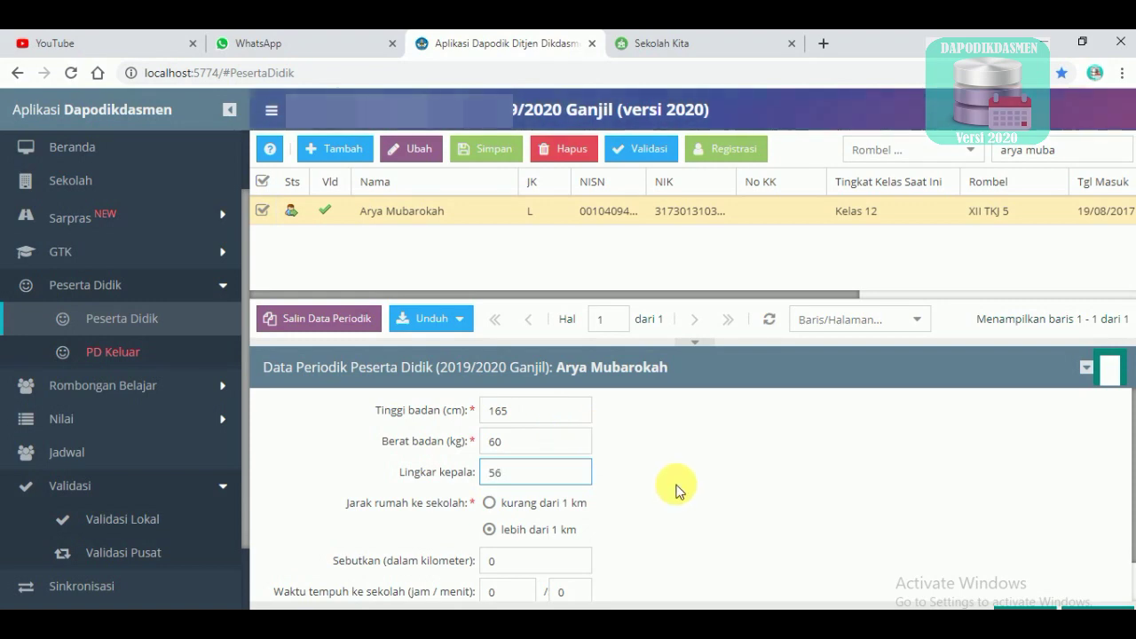
Set distance 2 km, travel time 20 minutes and 2 siblings, then save the form
scroll(586, 488, "down", 1)
left_click(531, 515)
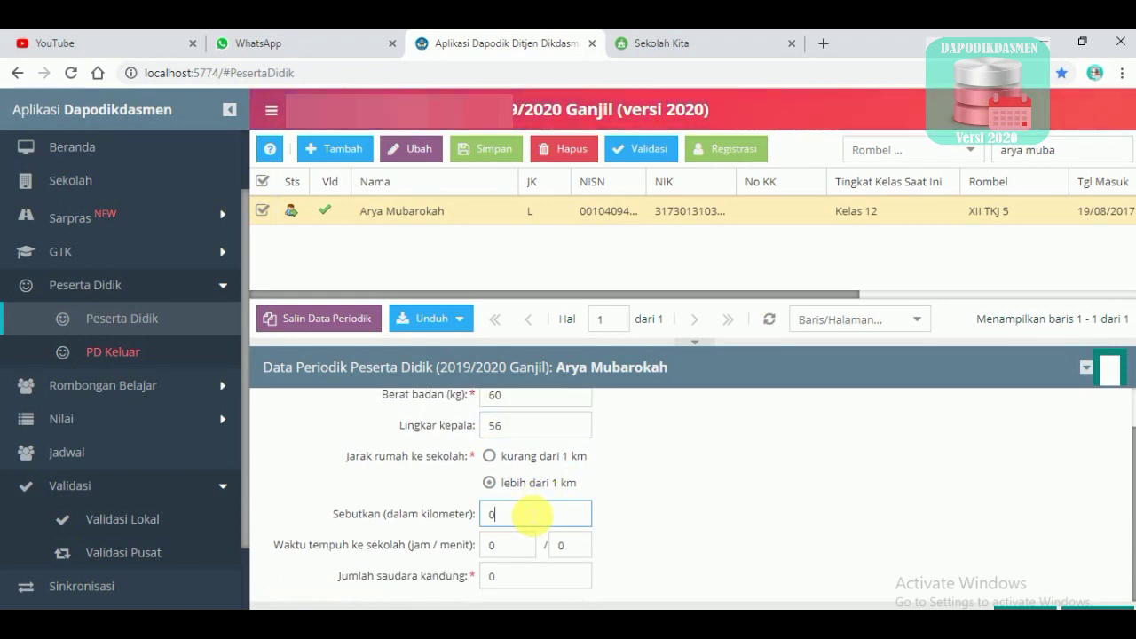
left_click(584, 548)
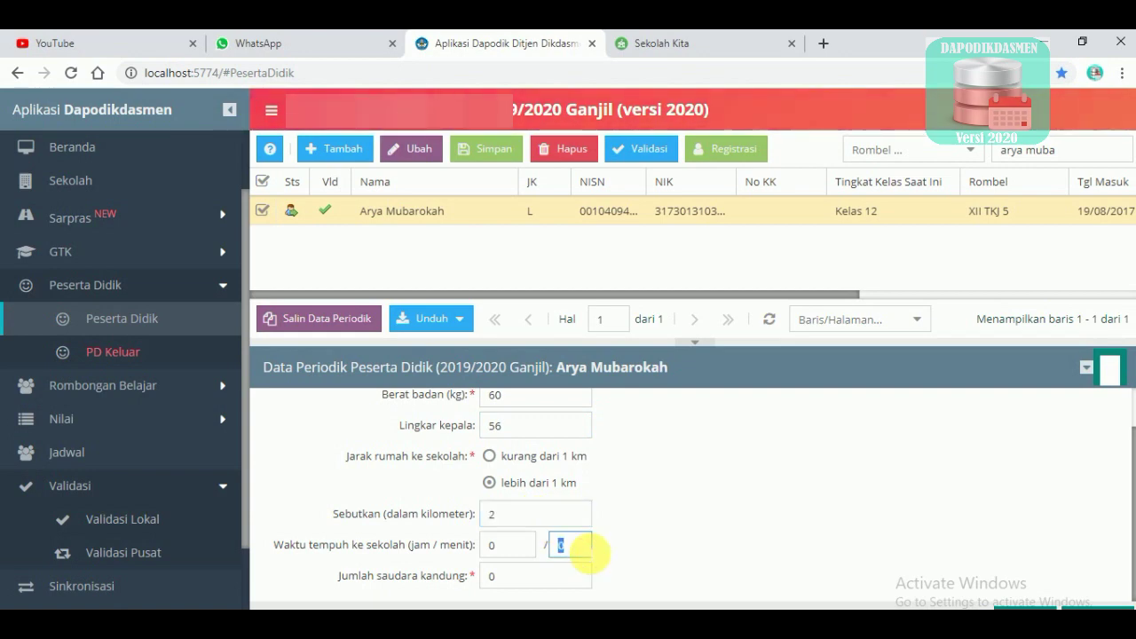
type("20")
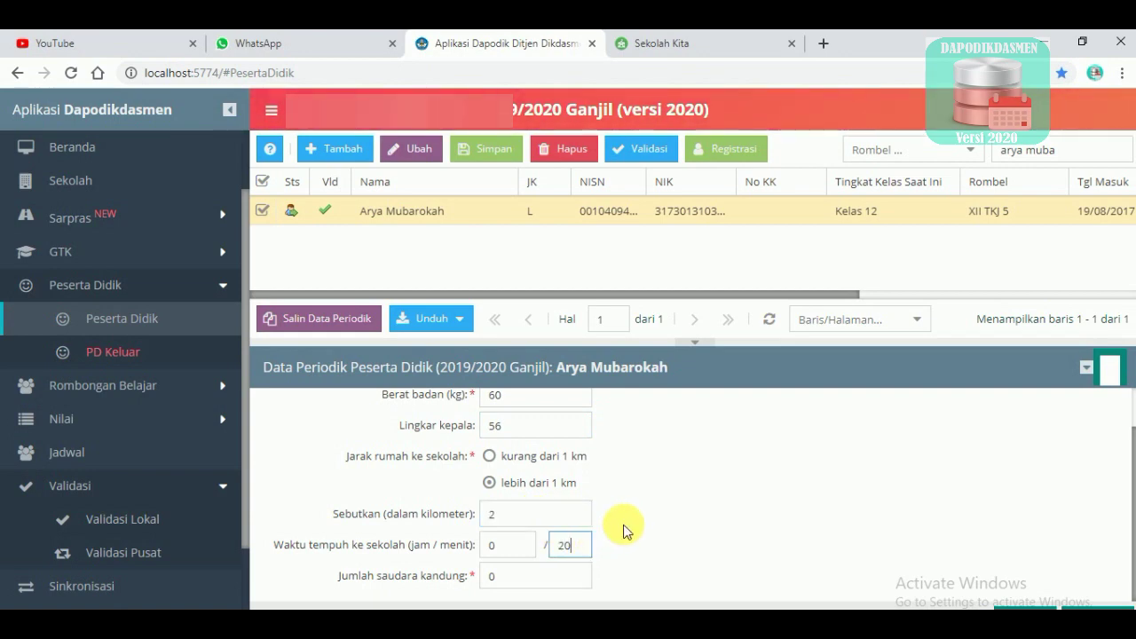
left_click(570, 577)
type("2")
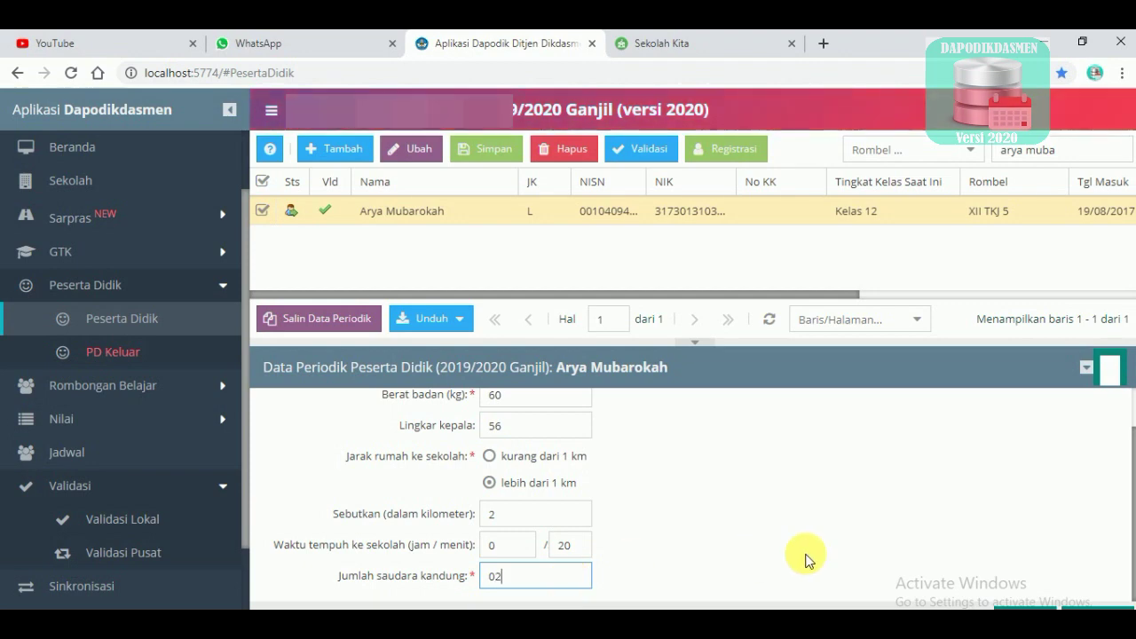
key("Return")
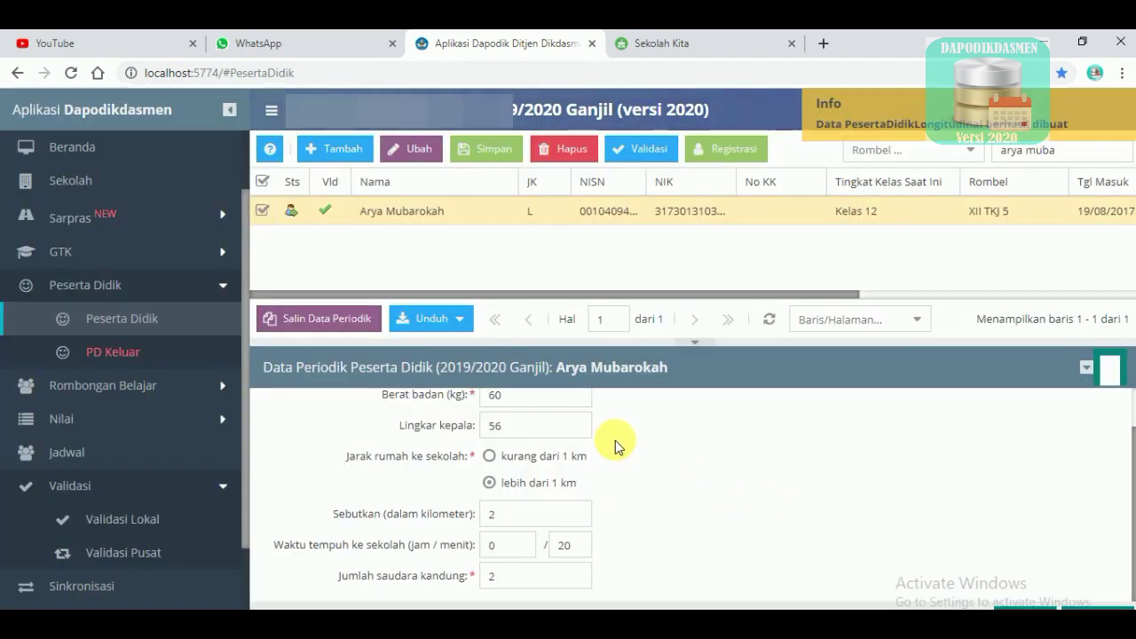
Return to Validasi Lokal and refresh it to recount the student warnings
left_click(101, 521)
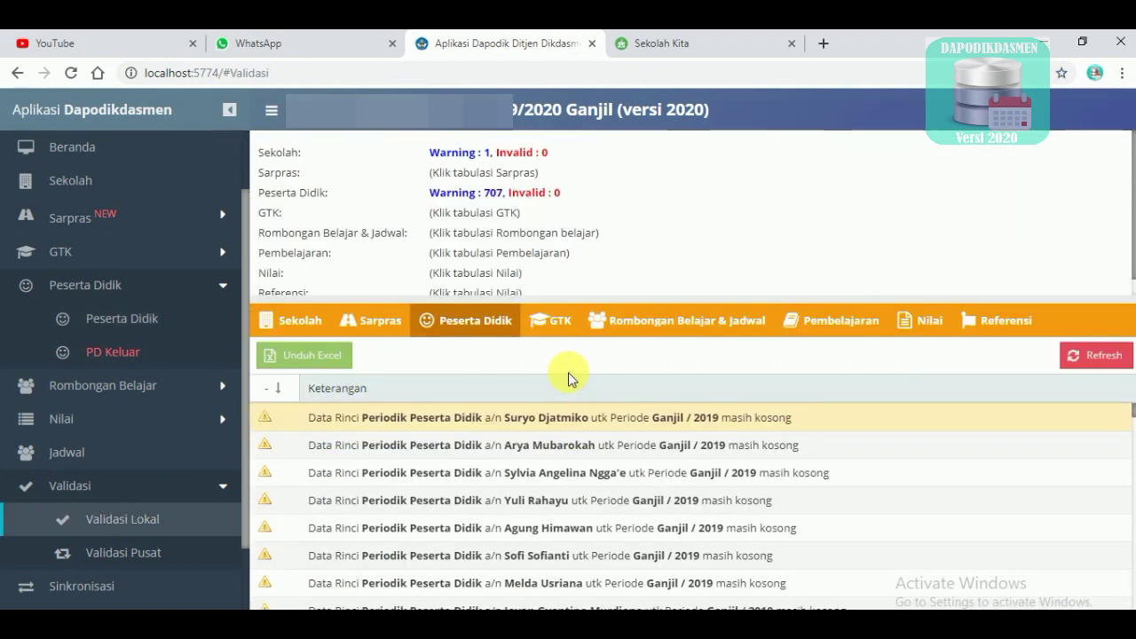
left_click(1092, 357)
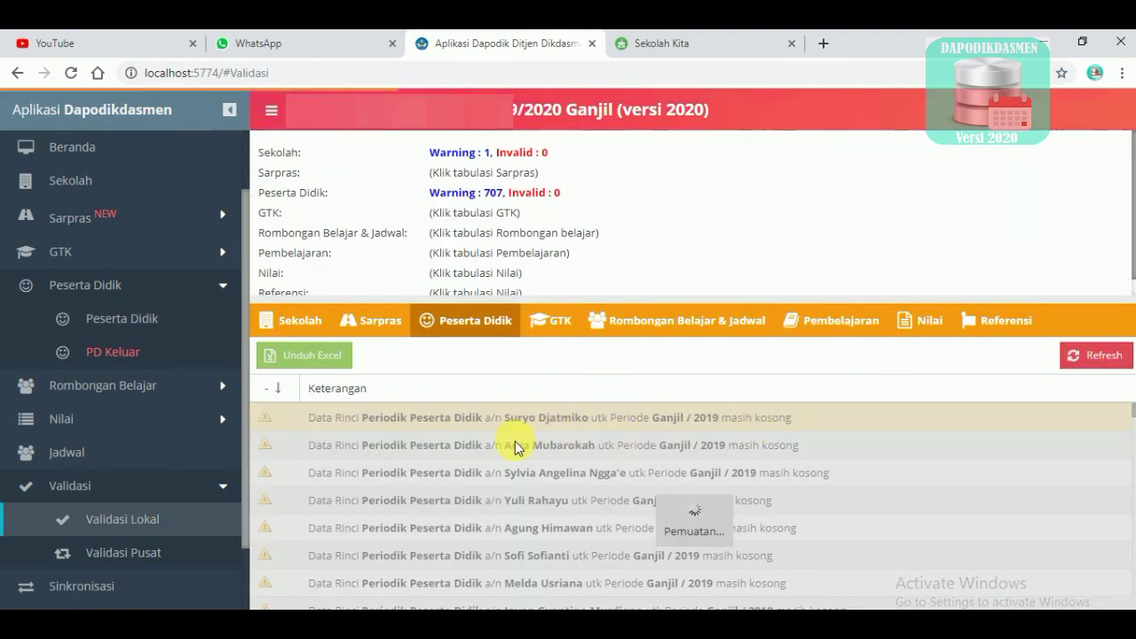